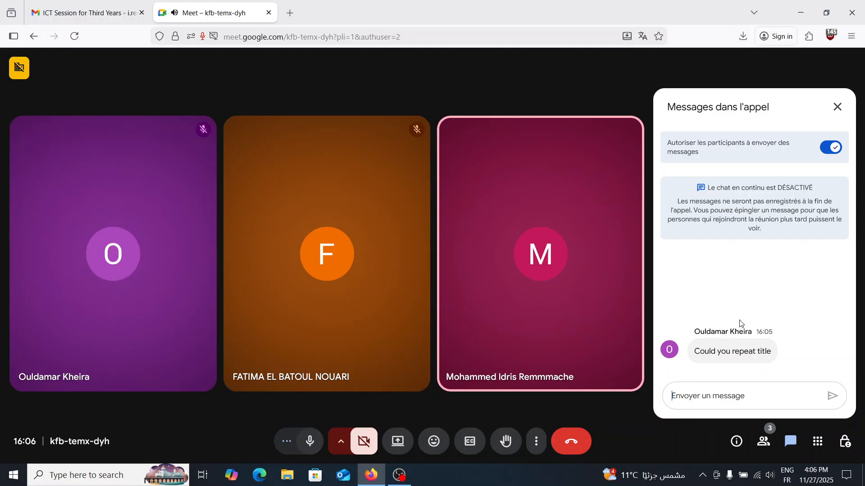
- Check the messages in the call chat and close the chat again
click(837, 106)
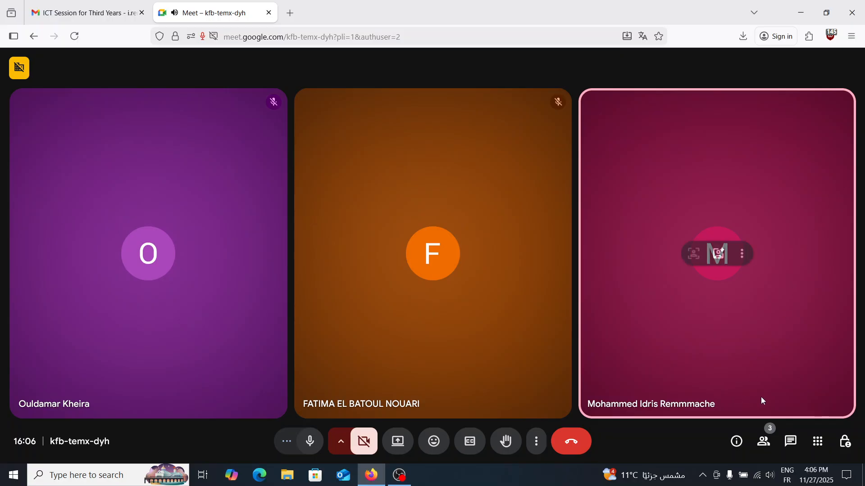
click(788, 446)
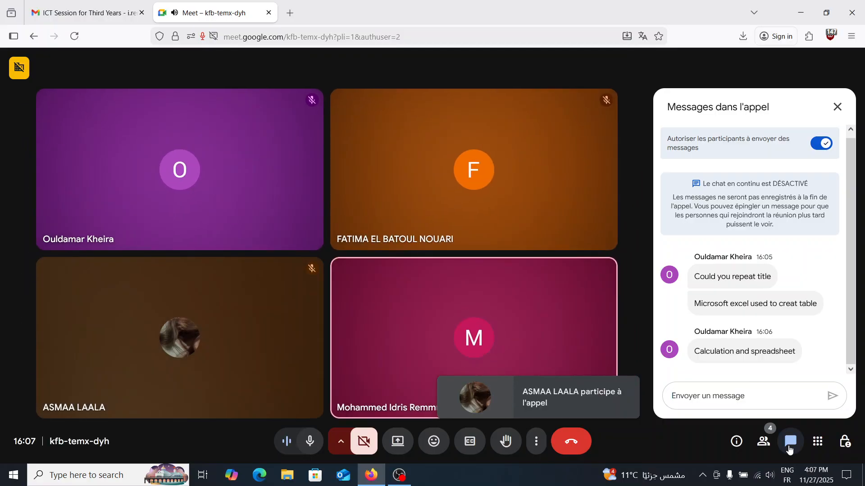
click(790, 446)
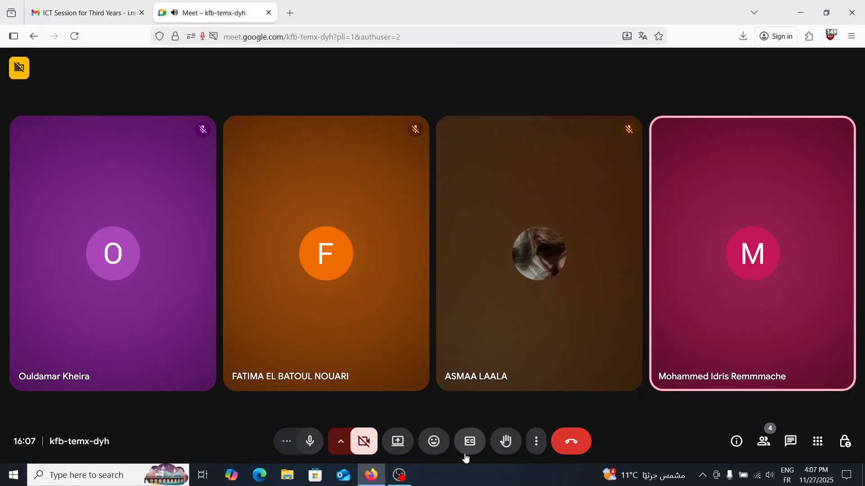
- Present the entire screen in the video call and admit the waiting participant
click(395, 452)
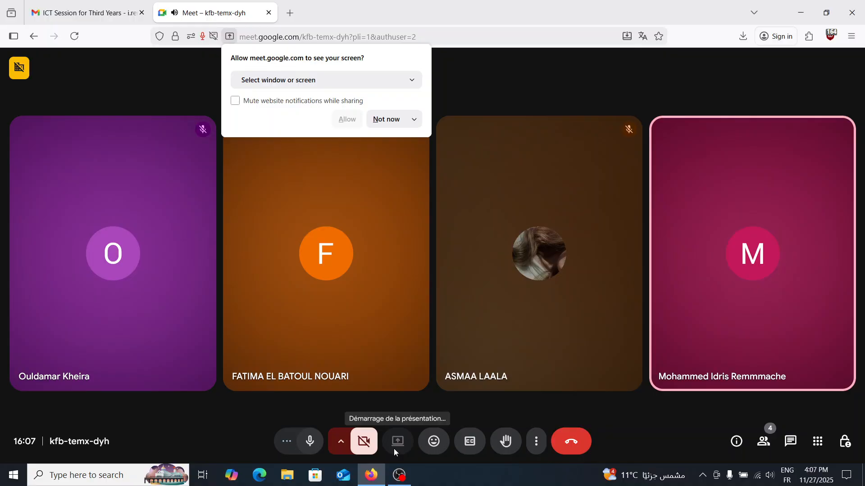
click(337, 80)
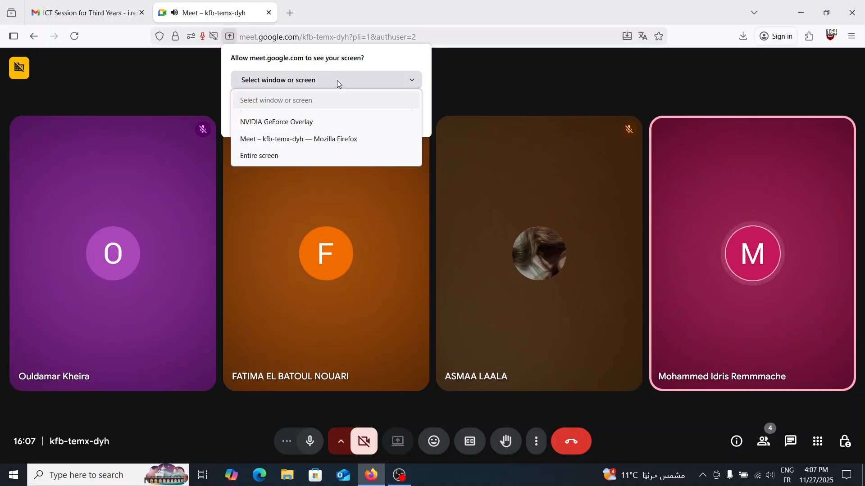
click(337, 156)
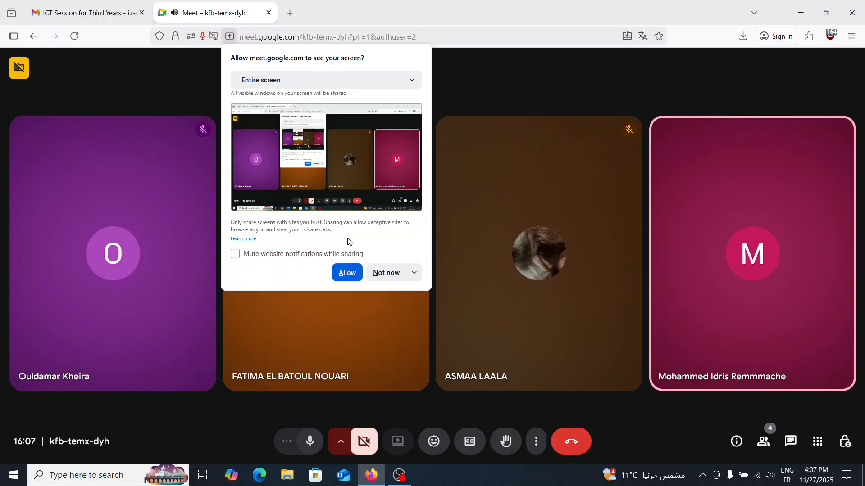
click(347, 273)
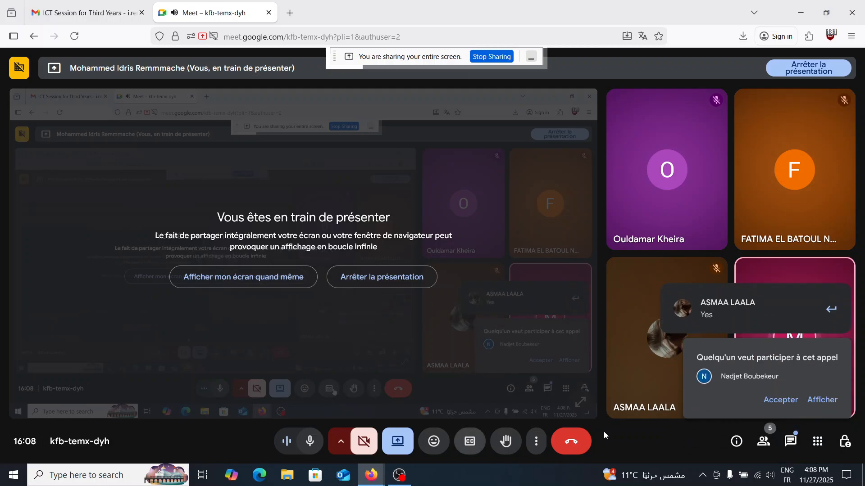
click(778, 410)
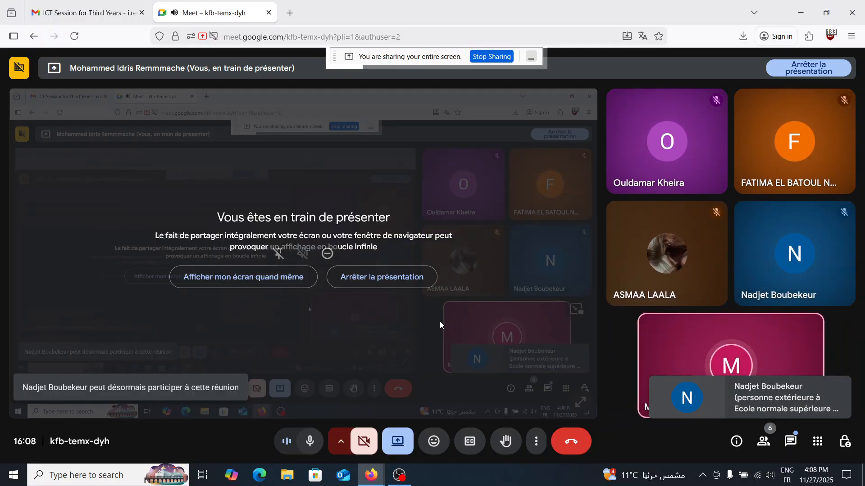
click(9, 473)
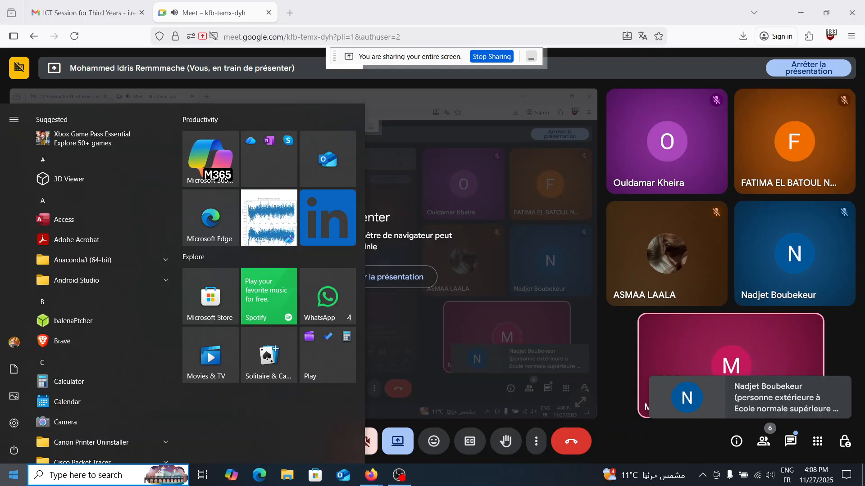
text(exc)
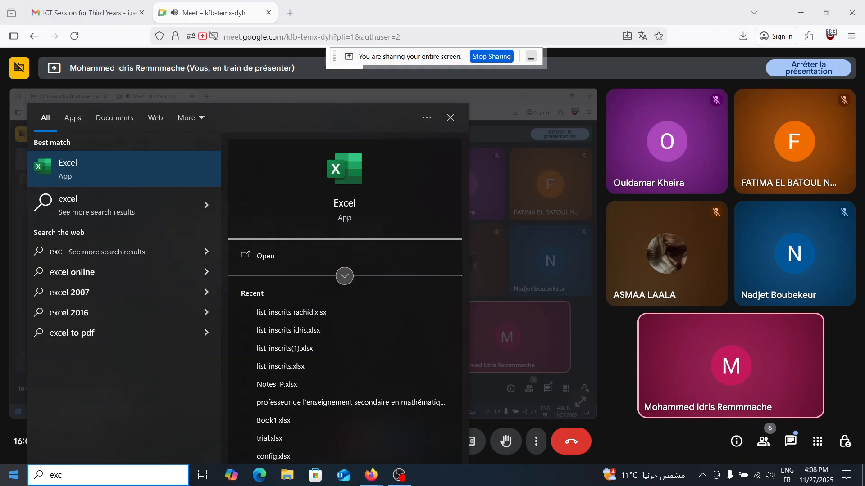
key(Return)
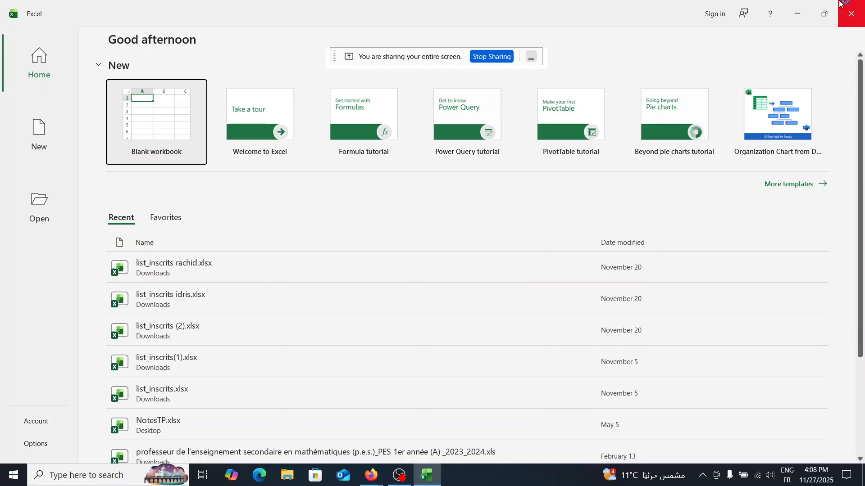
click(840, 16)
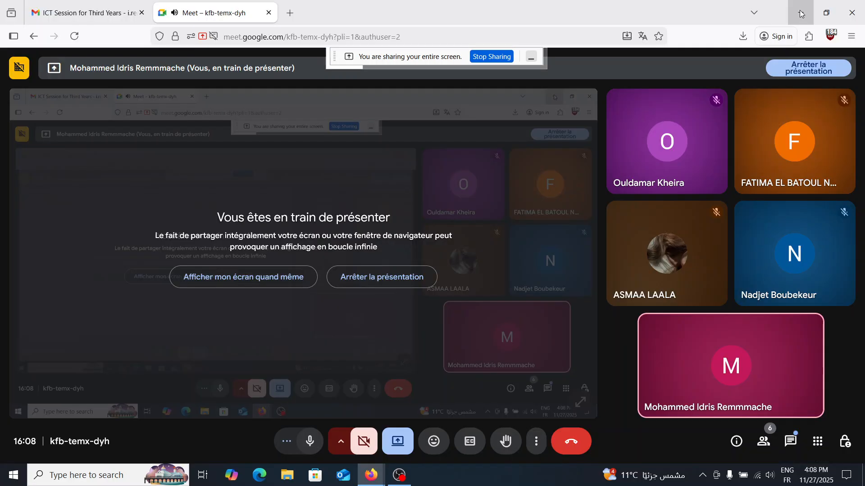
- Minimize the browser window and launch Excel from the desktop
click(800, 13)
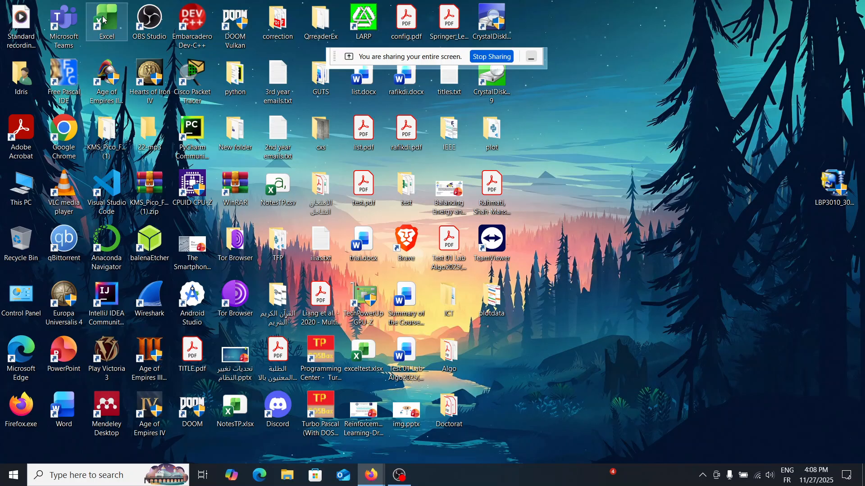
double_click(104, 20)
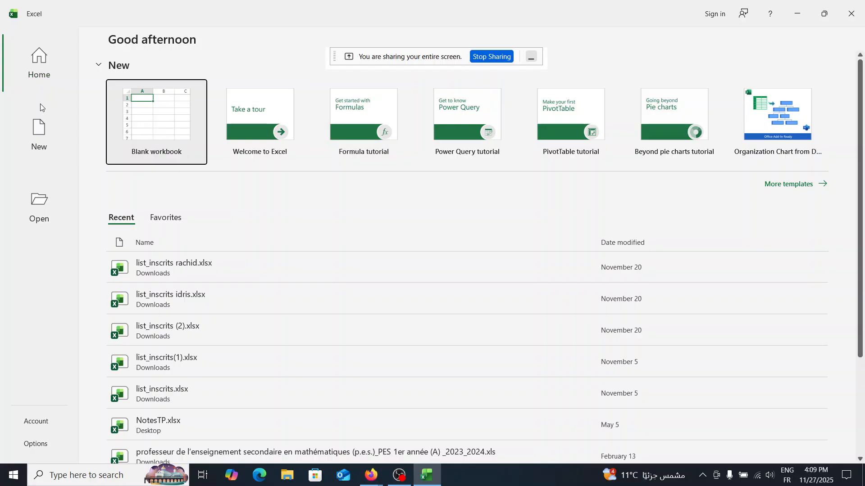
- Look through the templates for new workbooks and the locations for opening existing files, returning to the start page
click(38, 135)
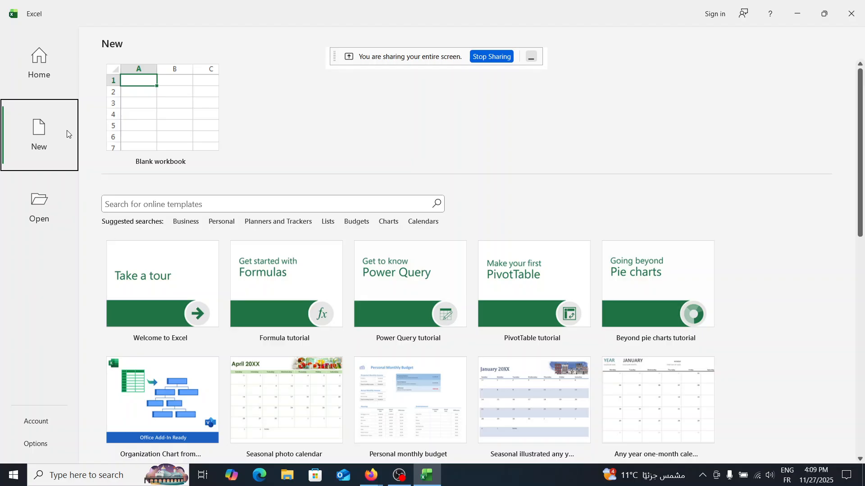
scroll(170, 311, down, 5)
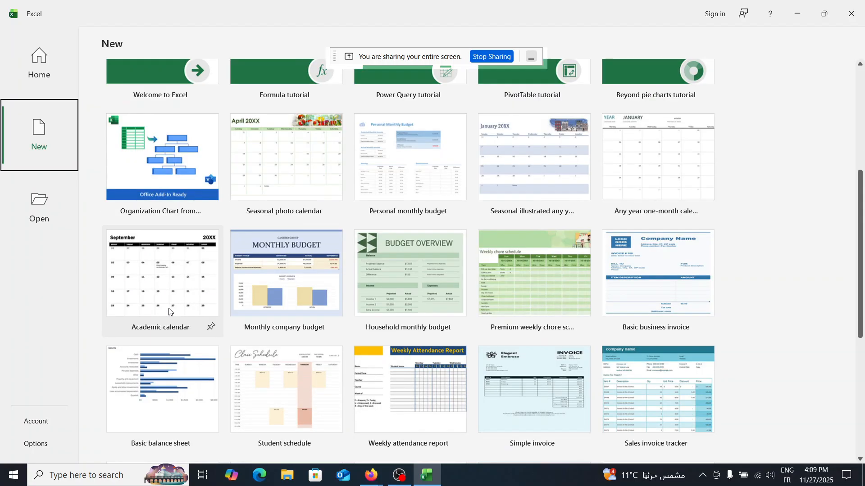
scroll(171, 311, up, 2)
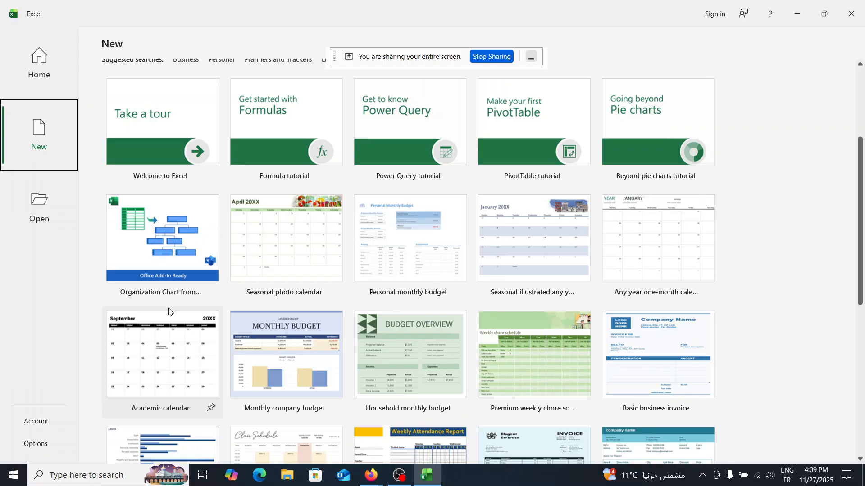
scroll(168, 312, up, 4)
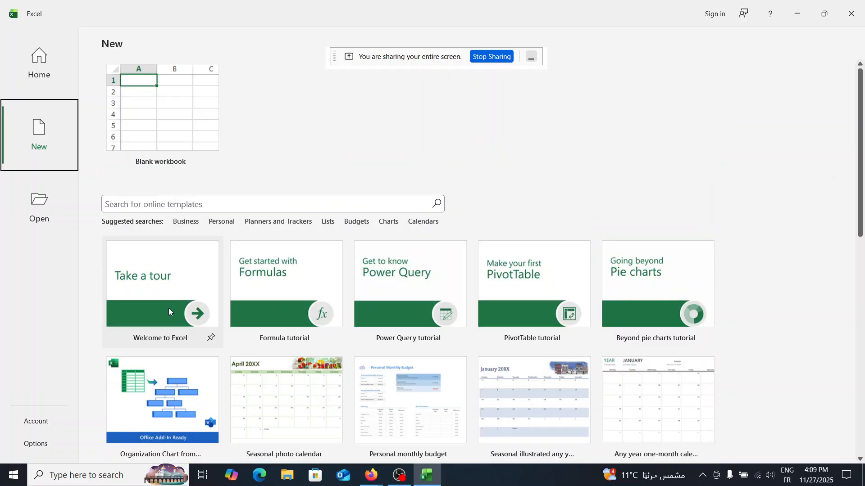
click(55, 212)
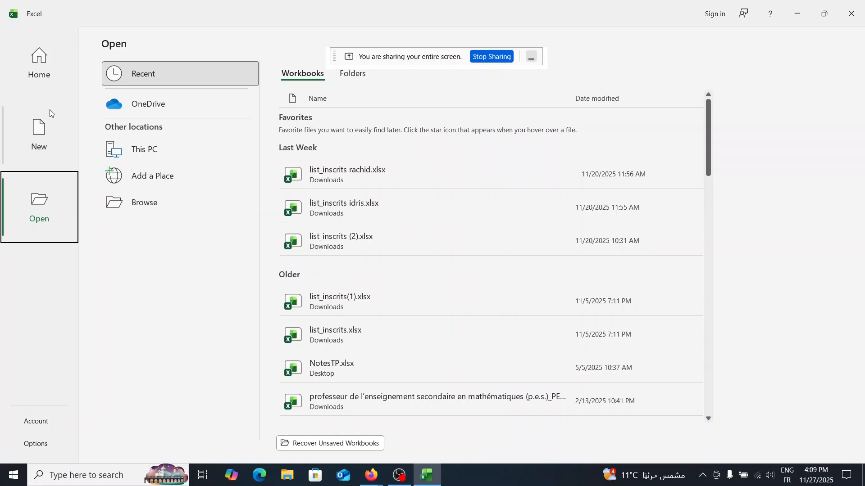
click(46, 72)
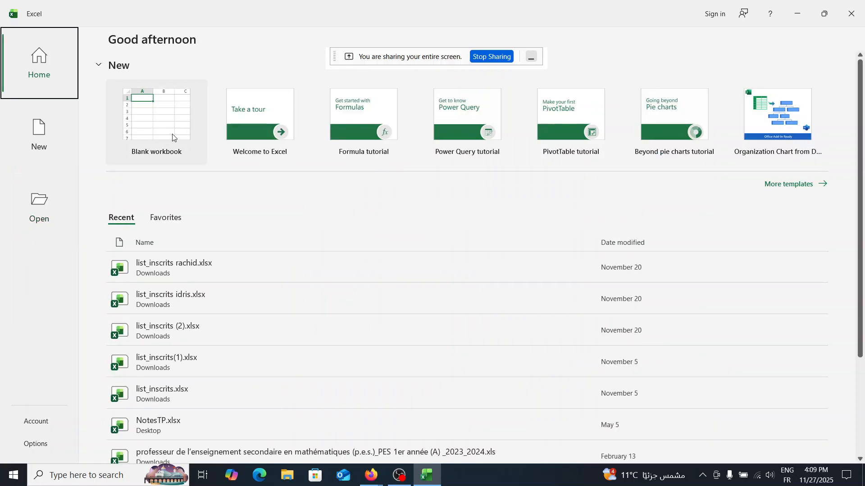
- Review the recent and favorite workbook lists and create a blank workbook
scroll(260, 319, down, 3)
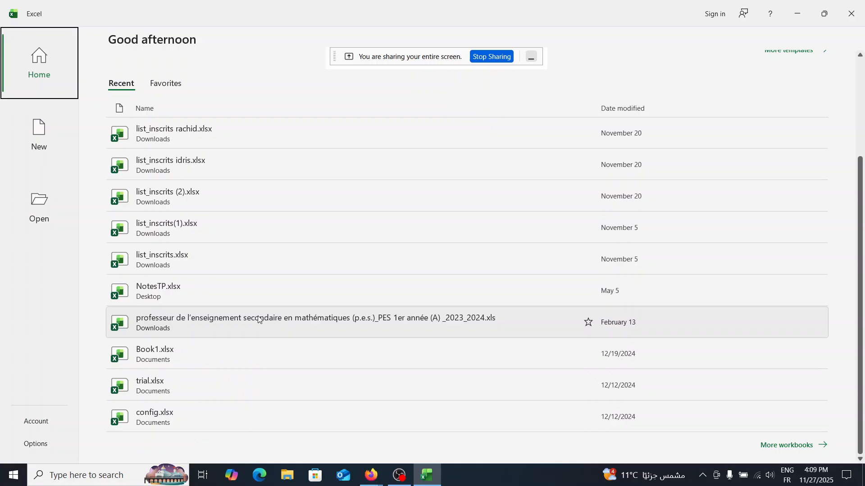
scroll(259, 320, up, 3)
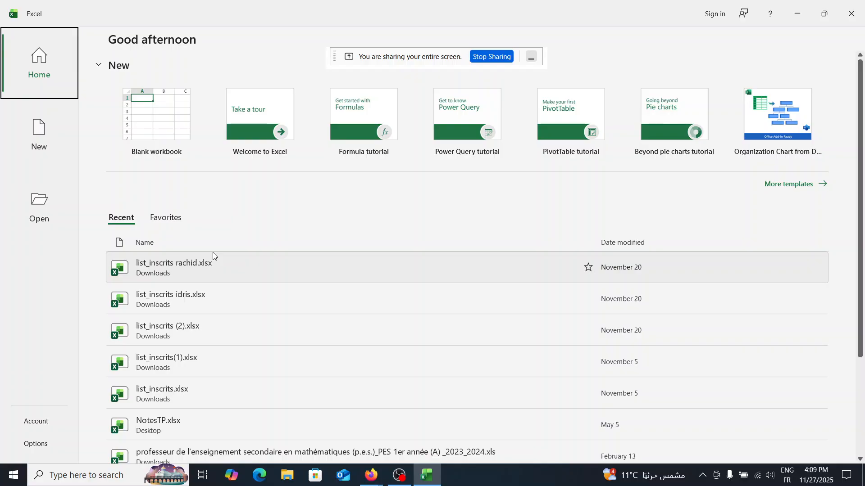
click(174, 220)
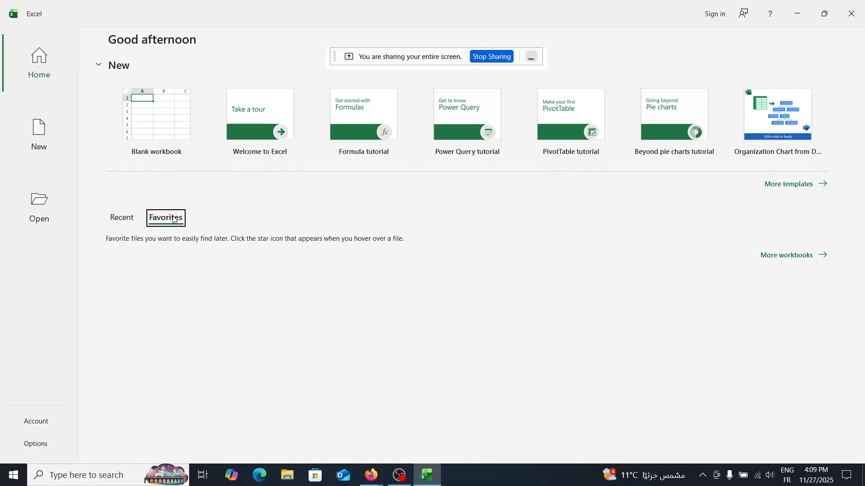
key(Left)
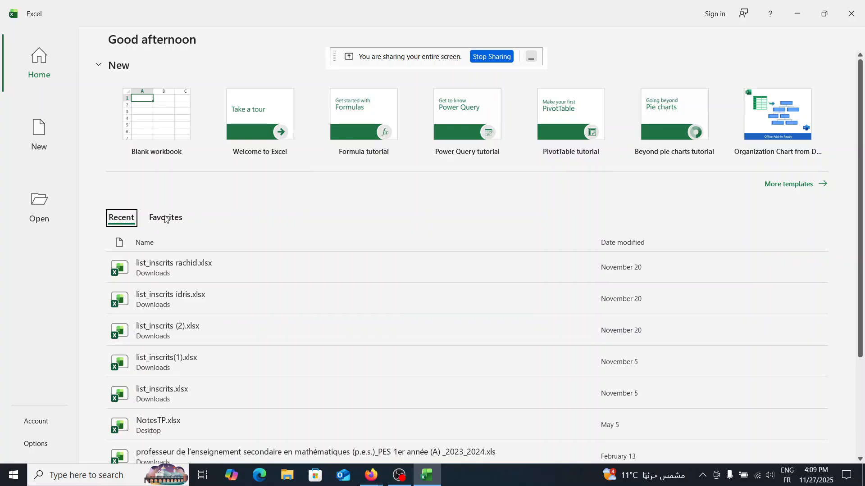
click(165, 218)
click(116, 216)
click(149, 127)
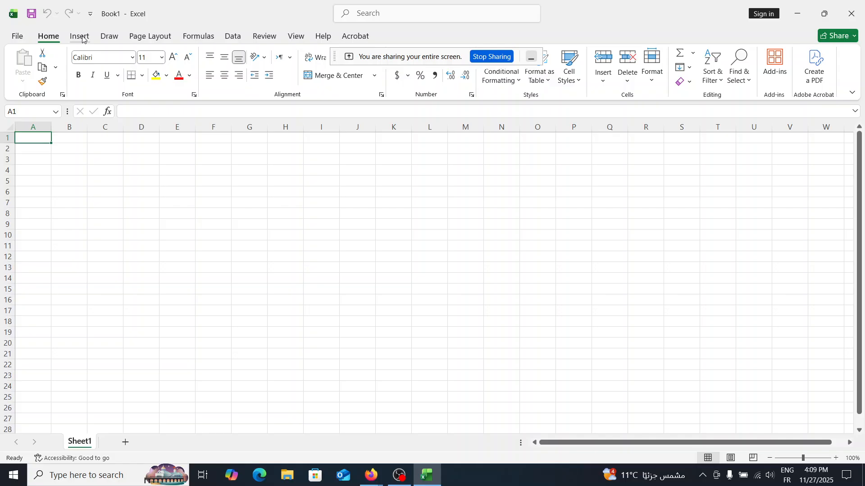
- Examine the Draw, Formulas and Review tools and return to the Home commands
click(109, 36)
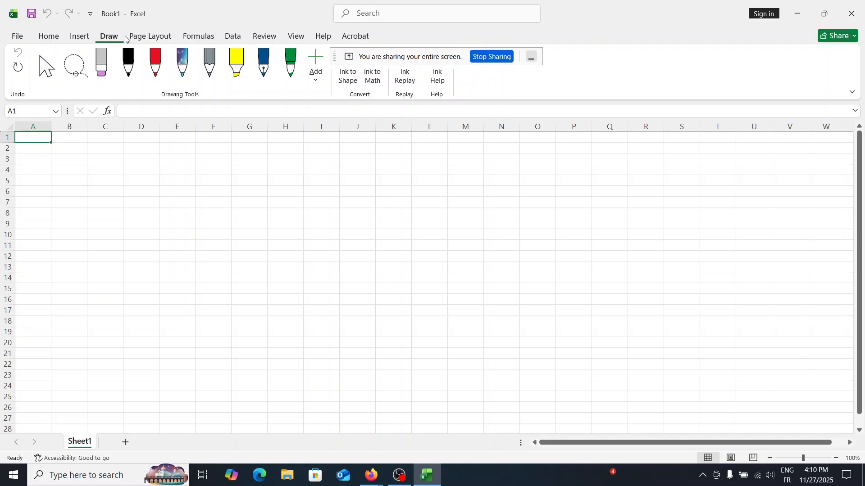
click(198, 36)
click(260, 36)
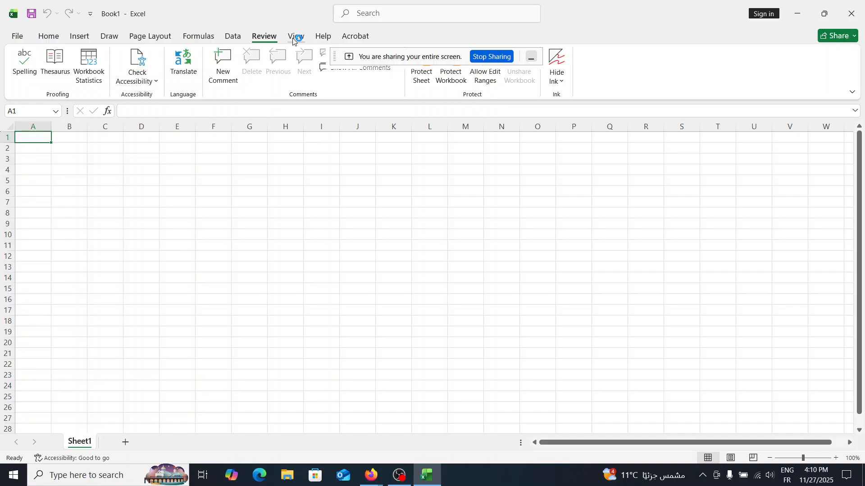
click(48, 36)
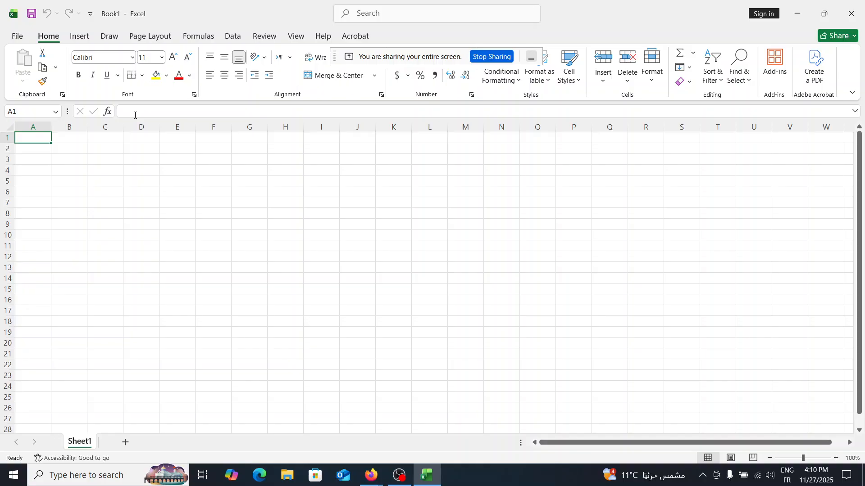
- Switch to Word and create a blank document
key(super)
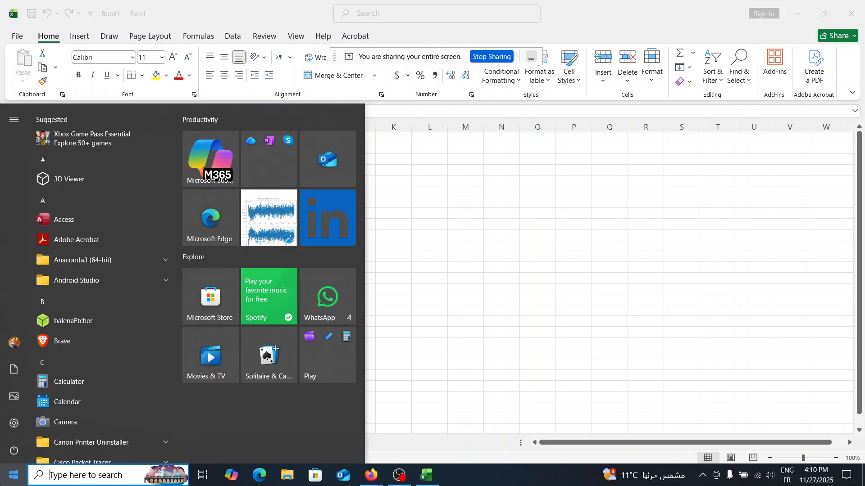
key(Return)
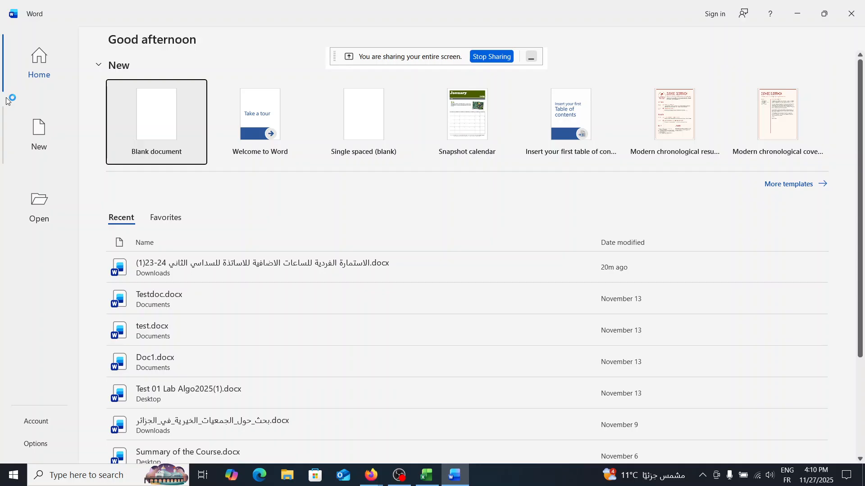
click(145, 105)
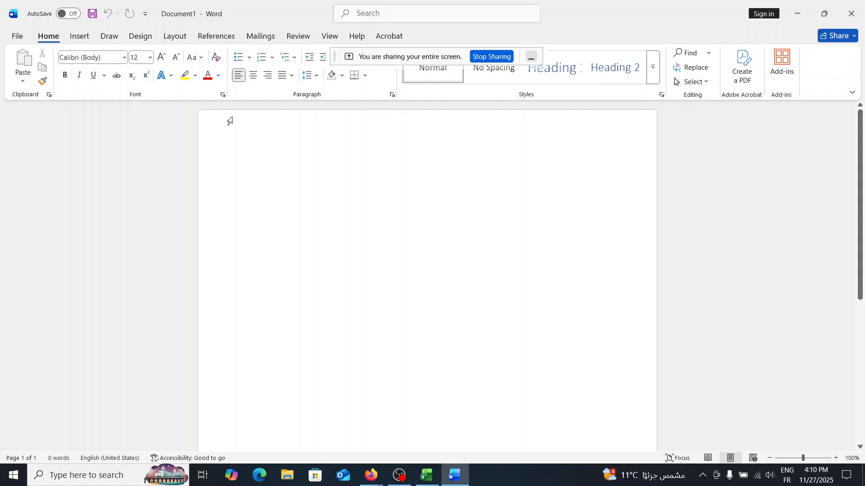
- Return to the Excel workbook and format cell A1 with Arial Black, size 16 and a yellow fill
key(alt+Tab)
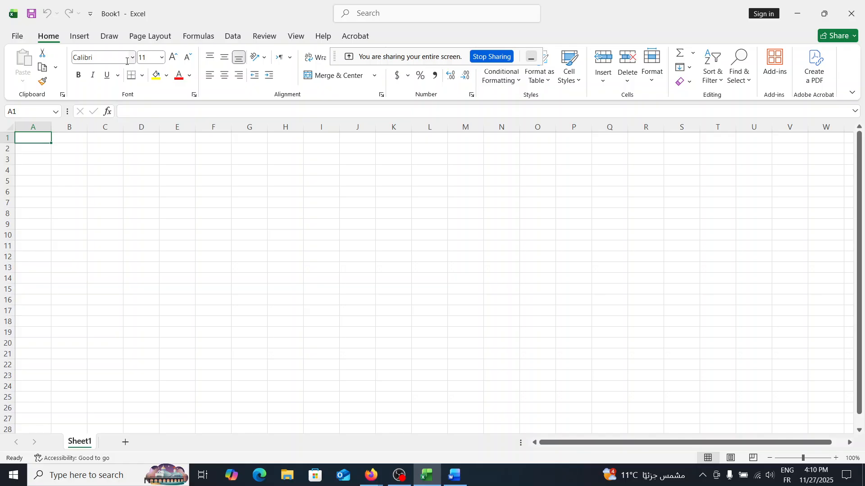
click(156, 75)
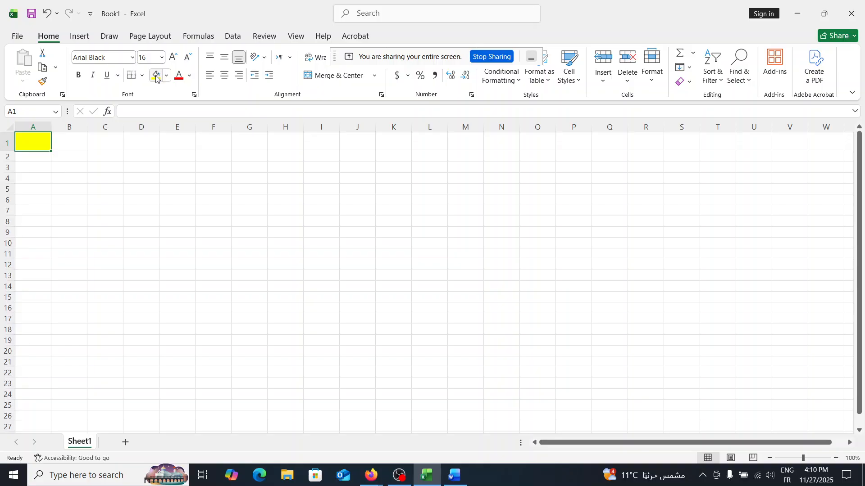
- Check on the video call in Firefox and return to the Excel workbook
click(372, 470)
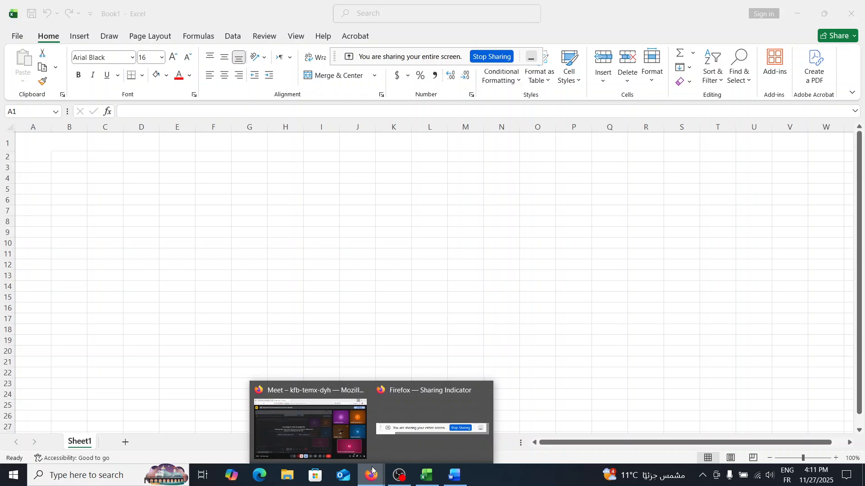
click(438, 483)
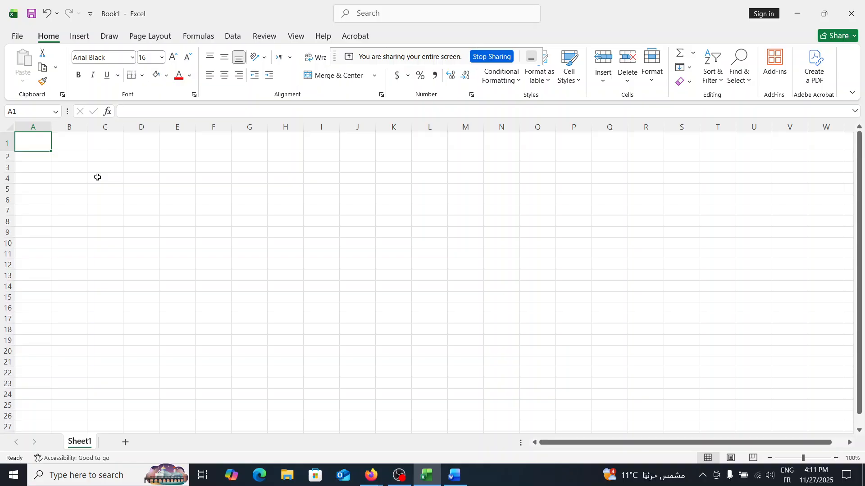
- Enter "Hello everyone" in cell A1 and save the workbook as Book.xlsx
key(ctrl+z)
text(Hello every)
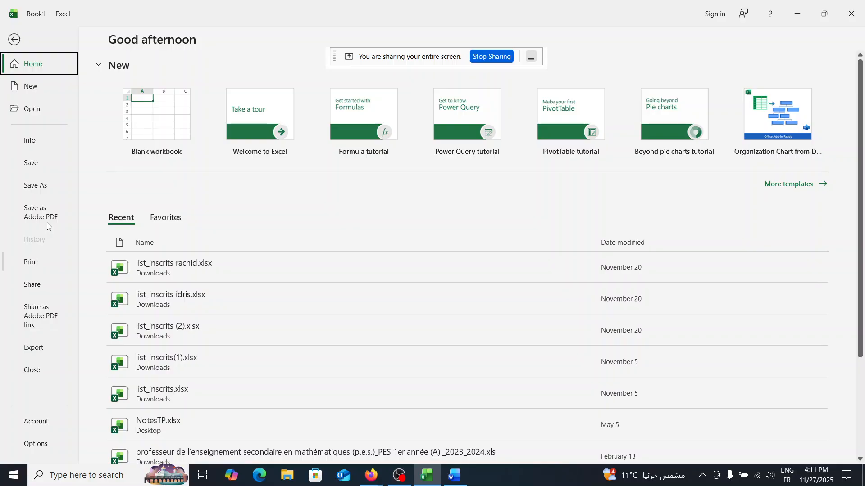
click(40, 186)
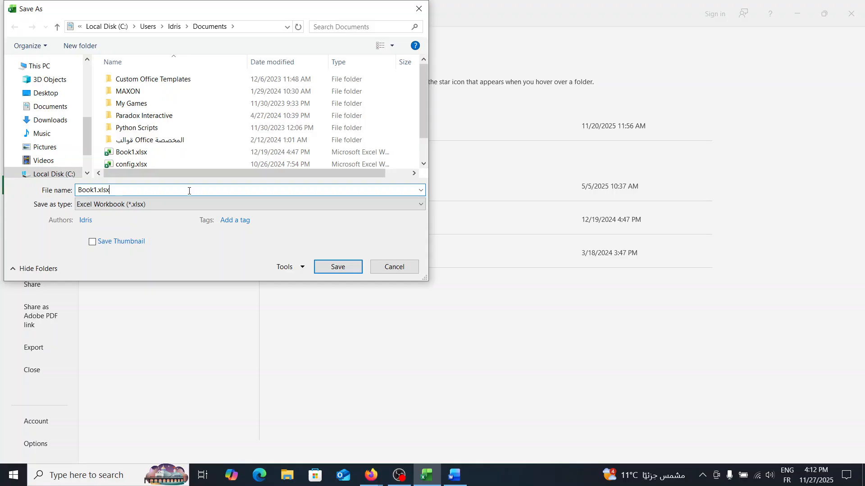
key(Return)
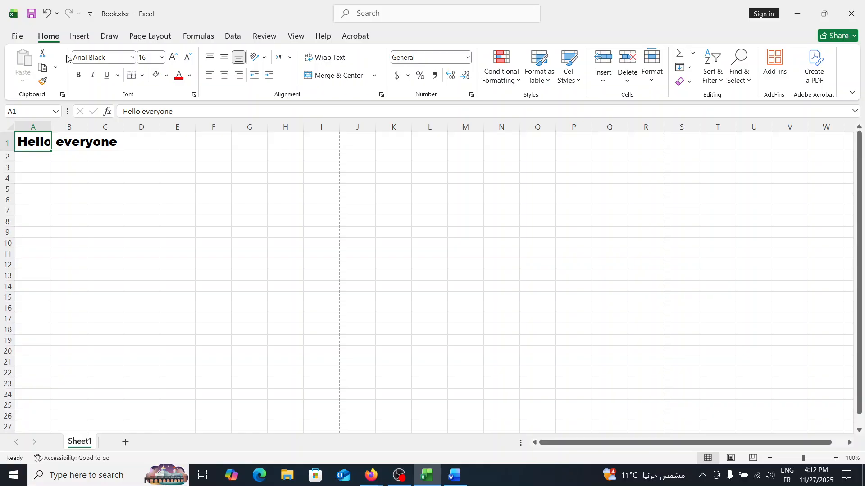
- Clear the text from cell A1 and apply all borders to the range A1:C3
drag(32, 143, 154, 228)
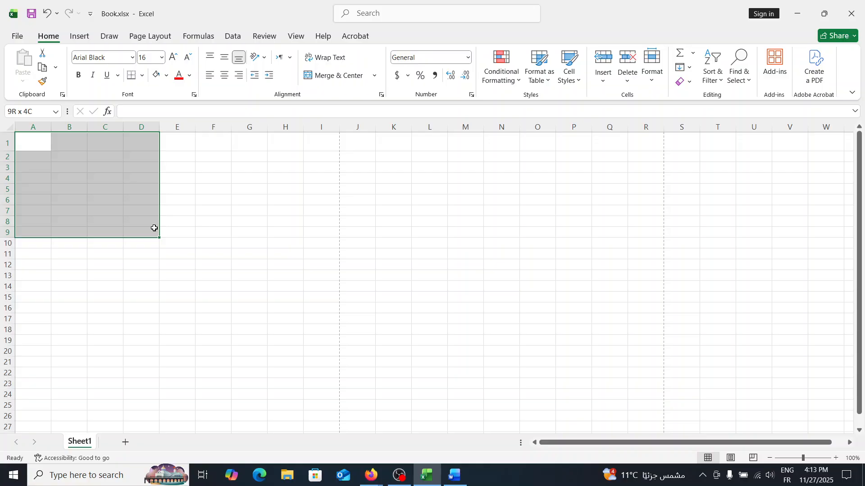
drag(154, 228, 174, 180)
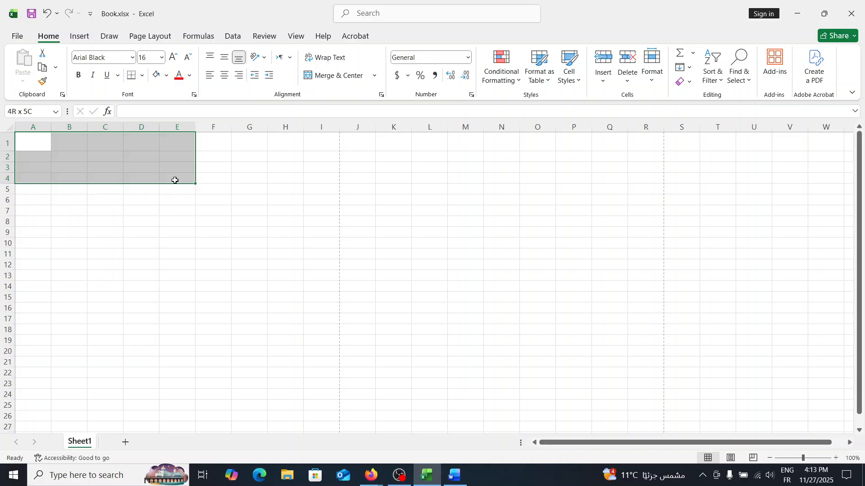
click(25, 146)
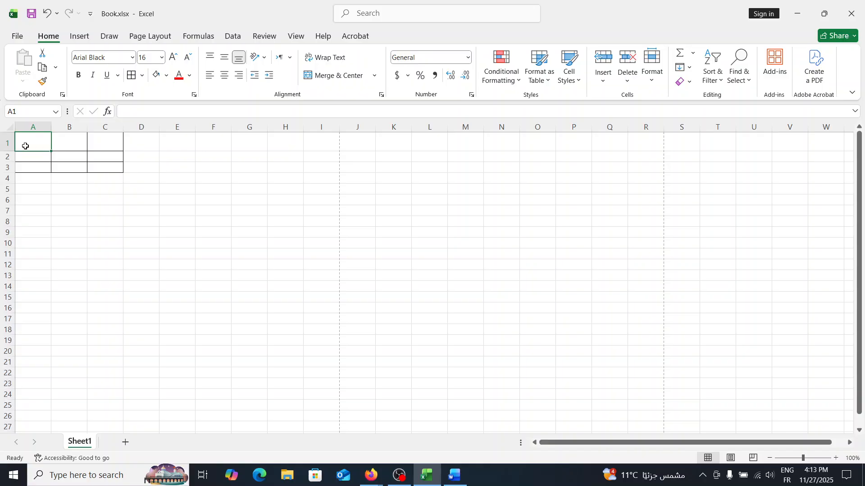
- Select whole rows by their row numbers and insert two rows within the bordered table so it spans A1:C5
click(5, 157)
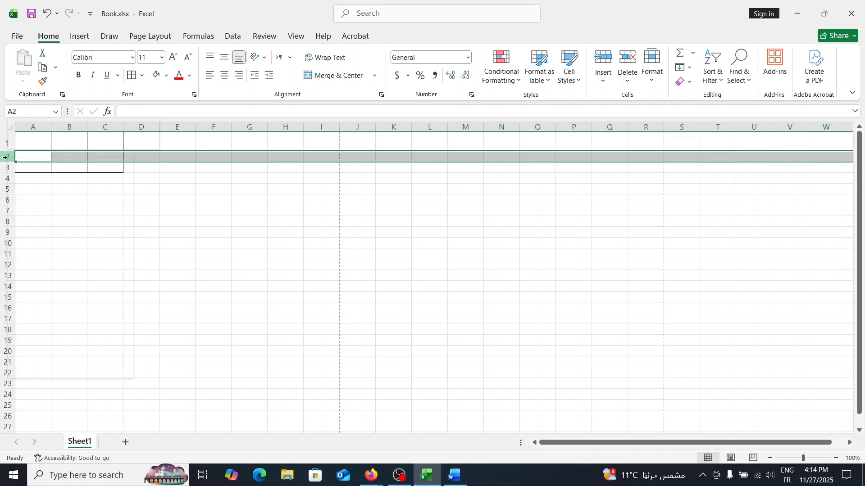
click(6, 210)
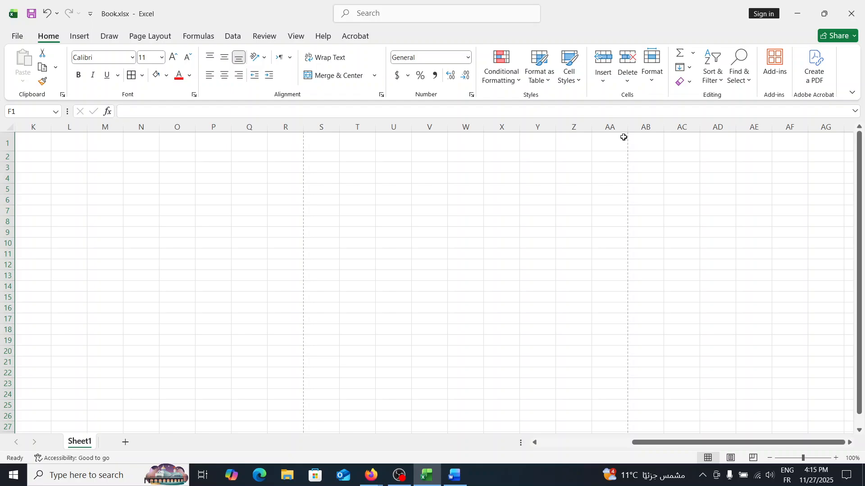
right_click(7, 190)
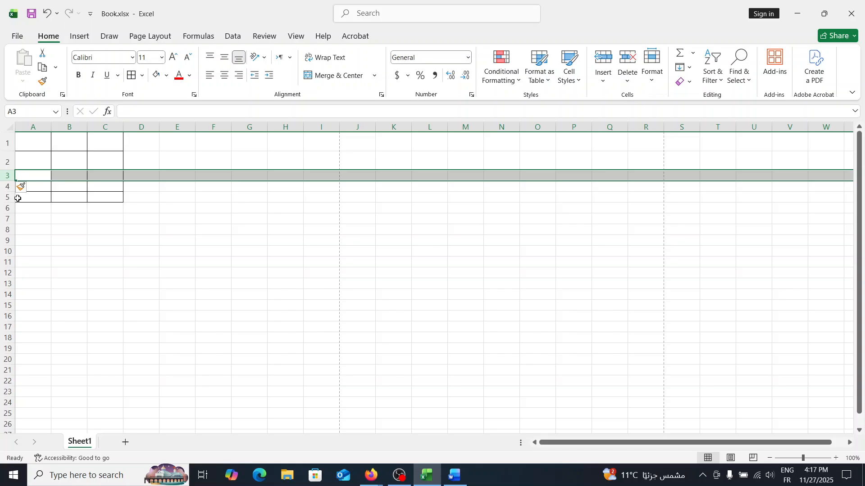
key(ctrl+z)
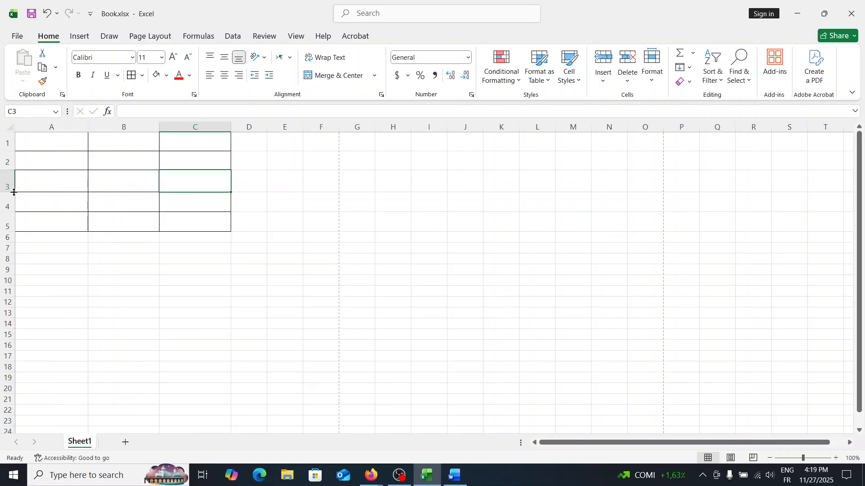
- Widen columns A to C and enlarge the table's lower rows, setting row 3 to a height of about 28.80
drag(14, 192, 14, 192)
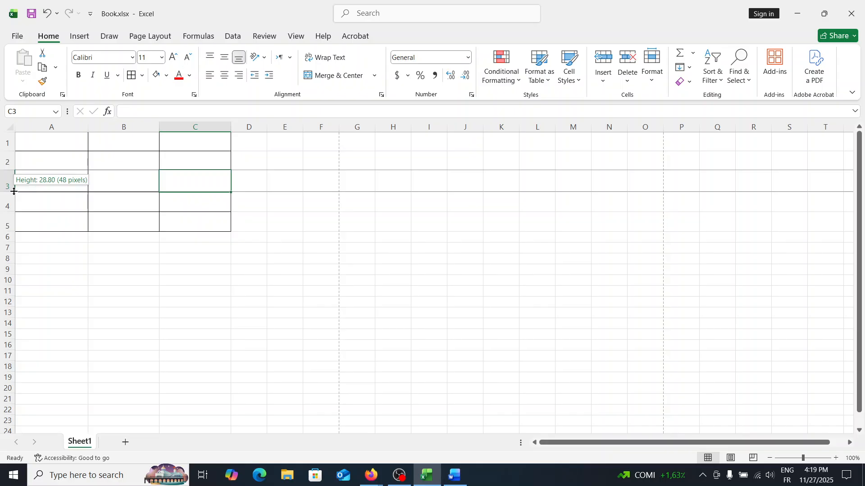
drag(14, 192, 14, 191)
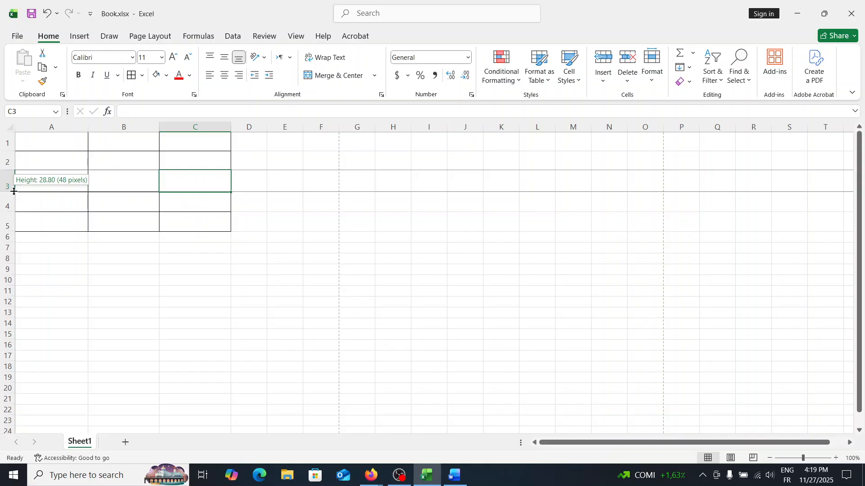
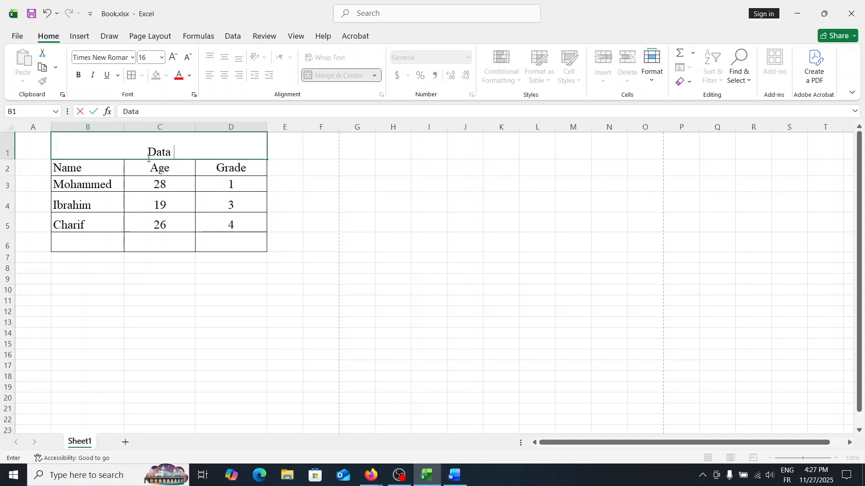
drag(149, 154, 281, 147)
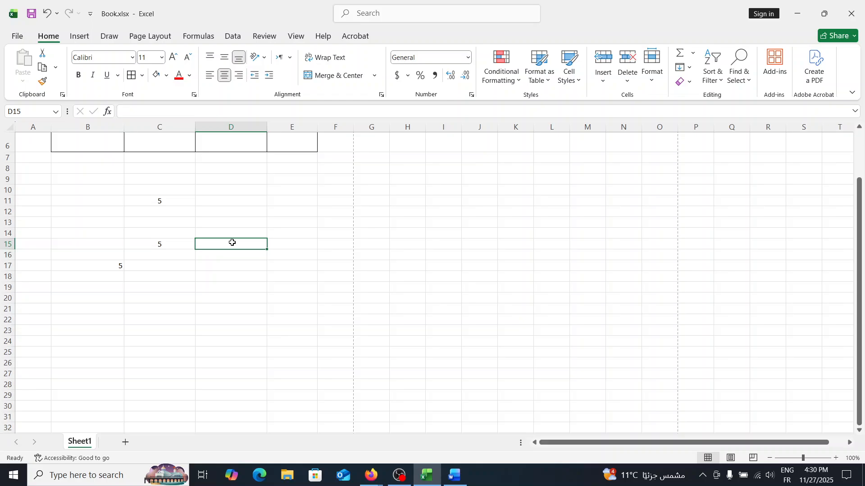
- Enter the addition formula =5+9 in cell D15, keeping that cell selected
text(=5+9)
key(ctrl+Return)
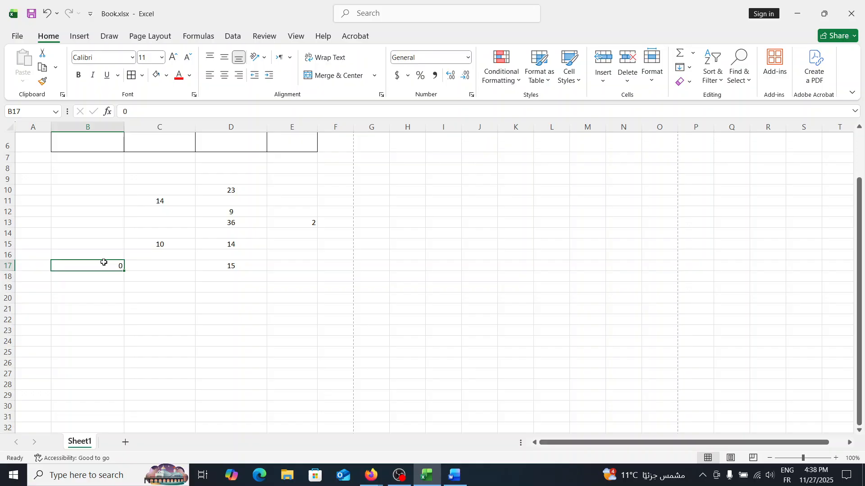
- Set the value of cell B17 to 10
text(10)
key(Return)
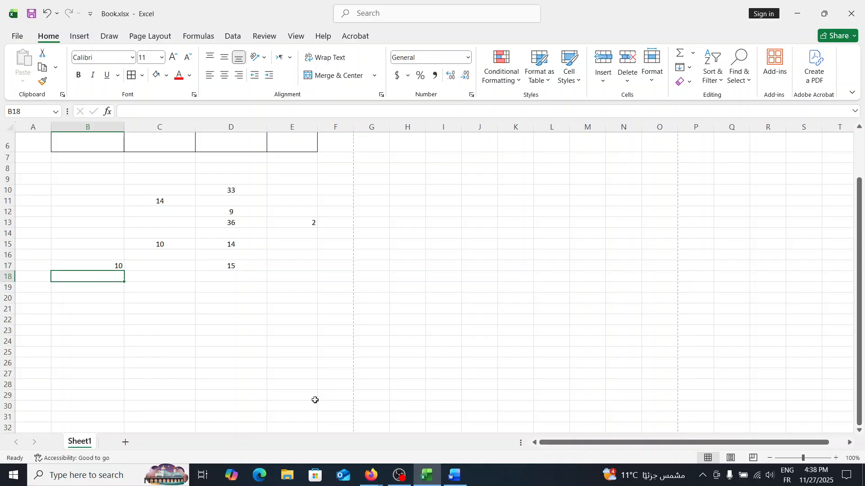